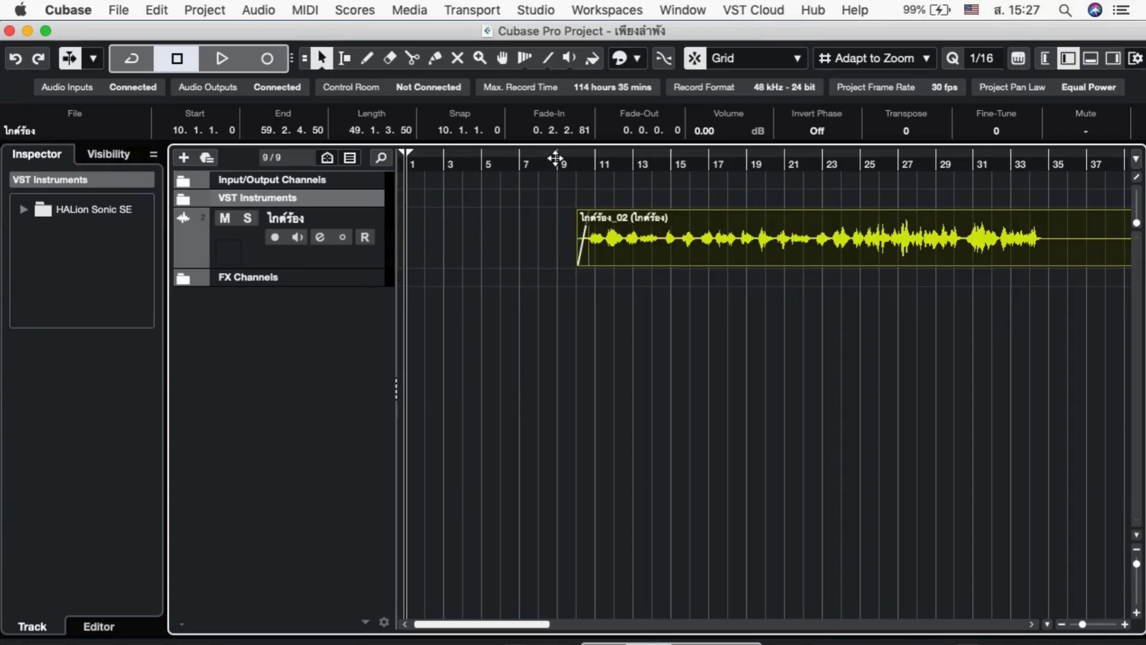
- Play the guide vocal track from bar 9, skip ahead to around bar 23, and return the cursor to the project start
left_click(555, 158)
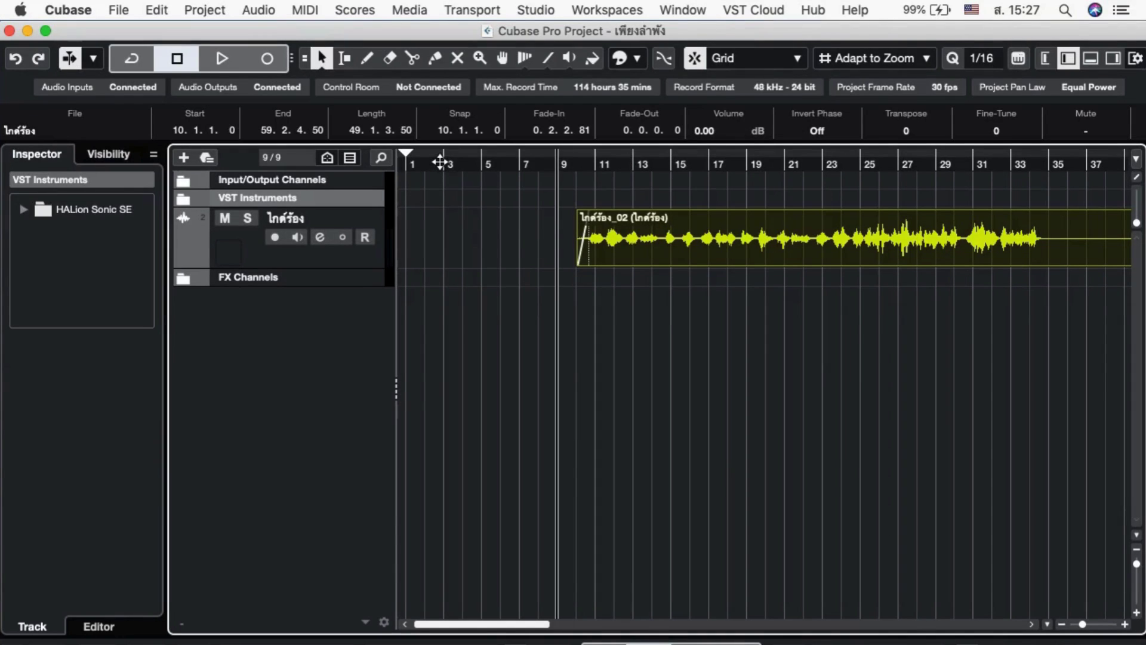
left_click_drag(440, 164, 384, 160)
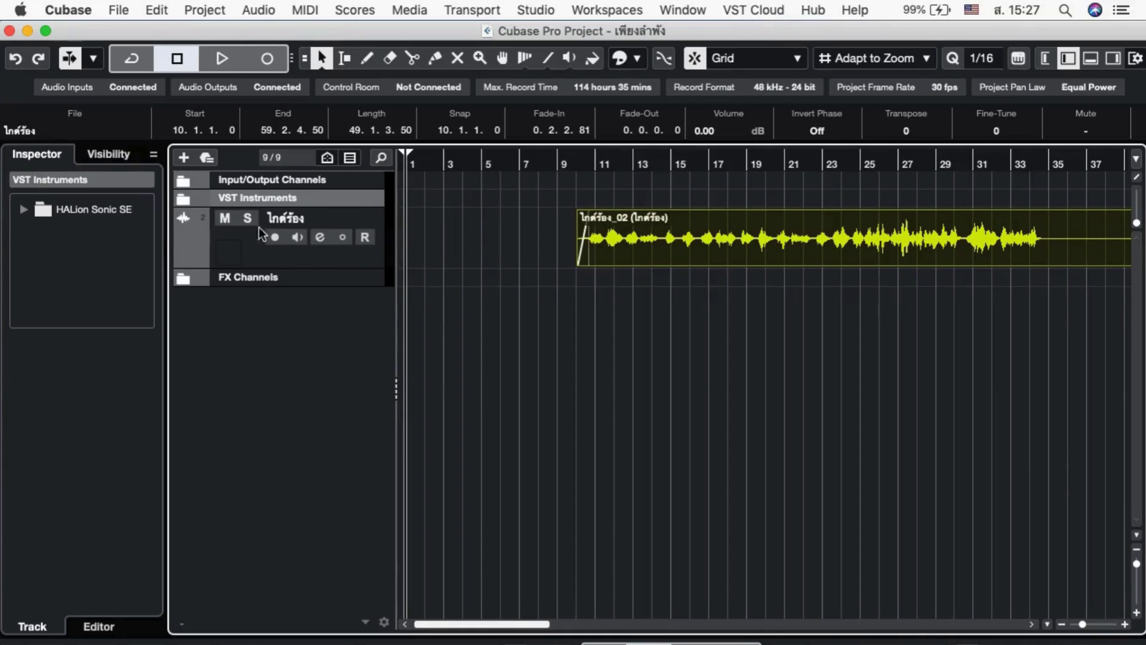
left_click(553, 157)
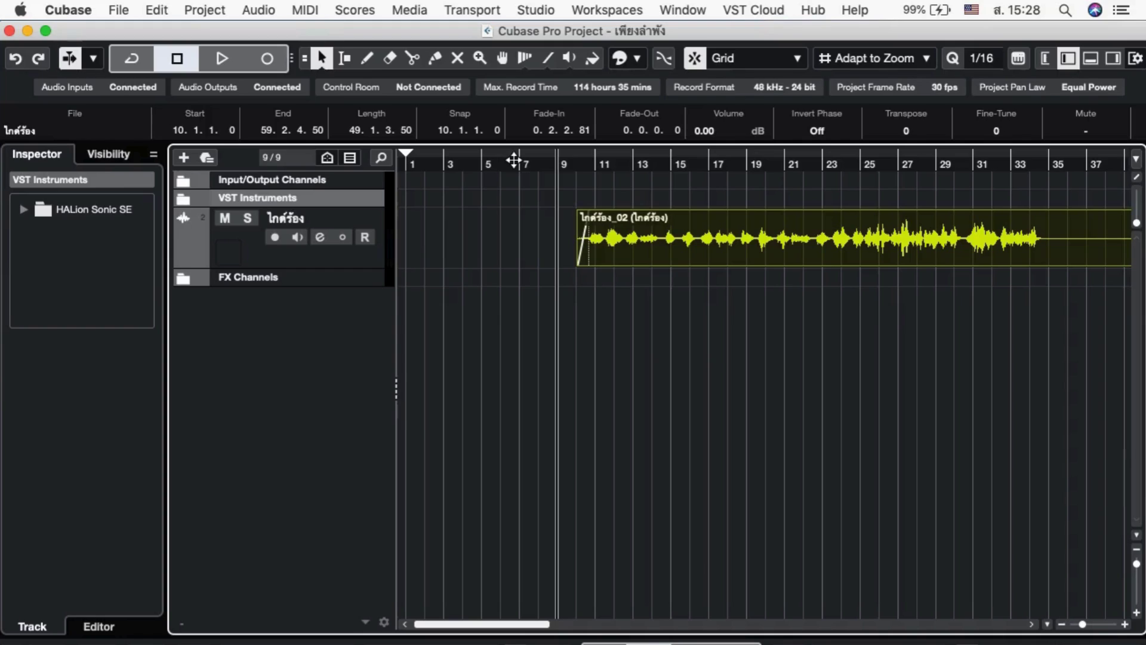
key("space")
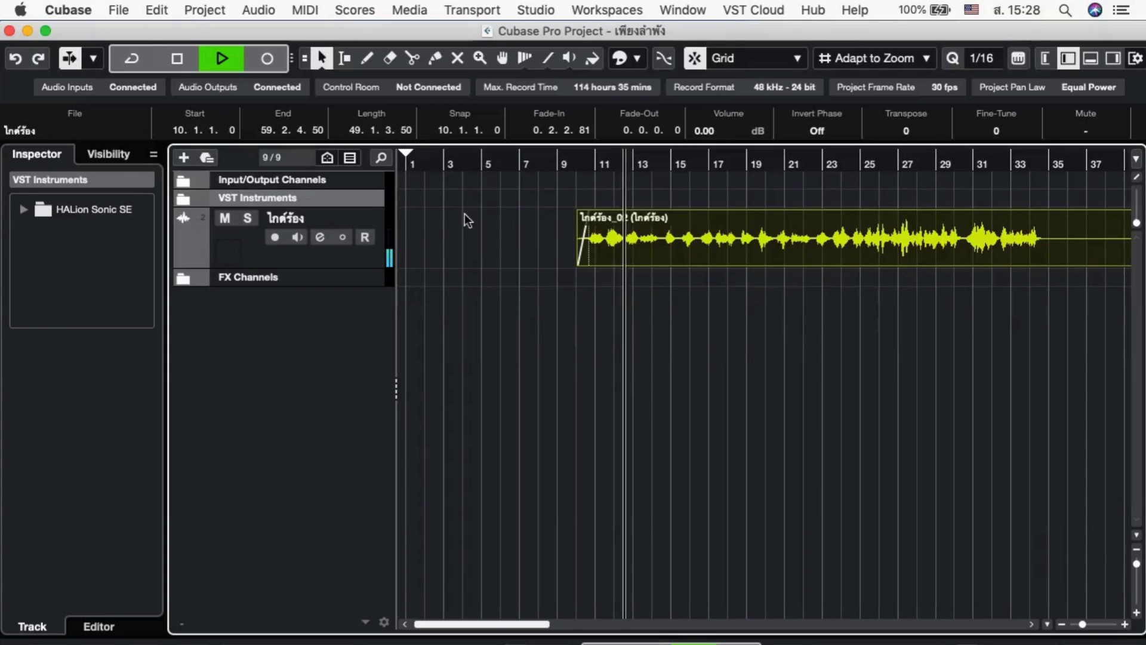
left_click(251, 245)
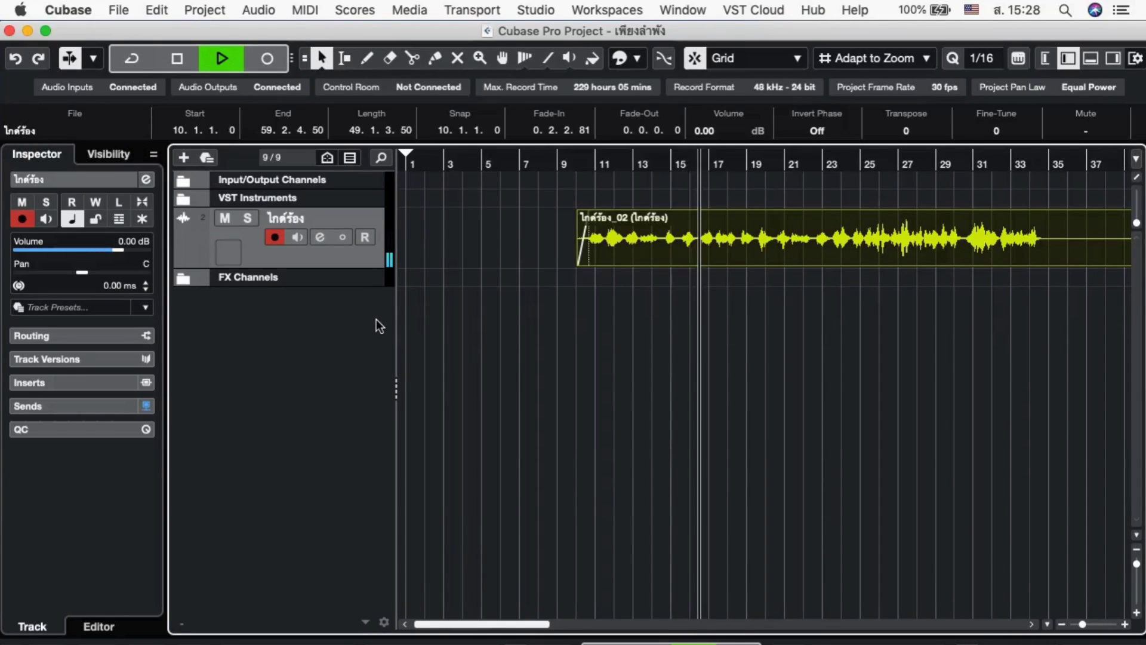
left_click(827, 163)
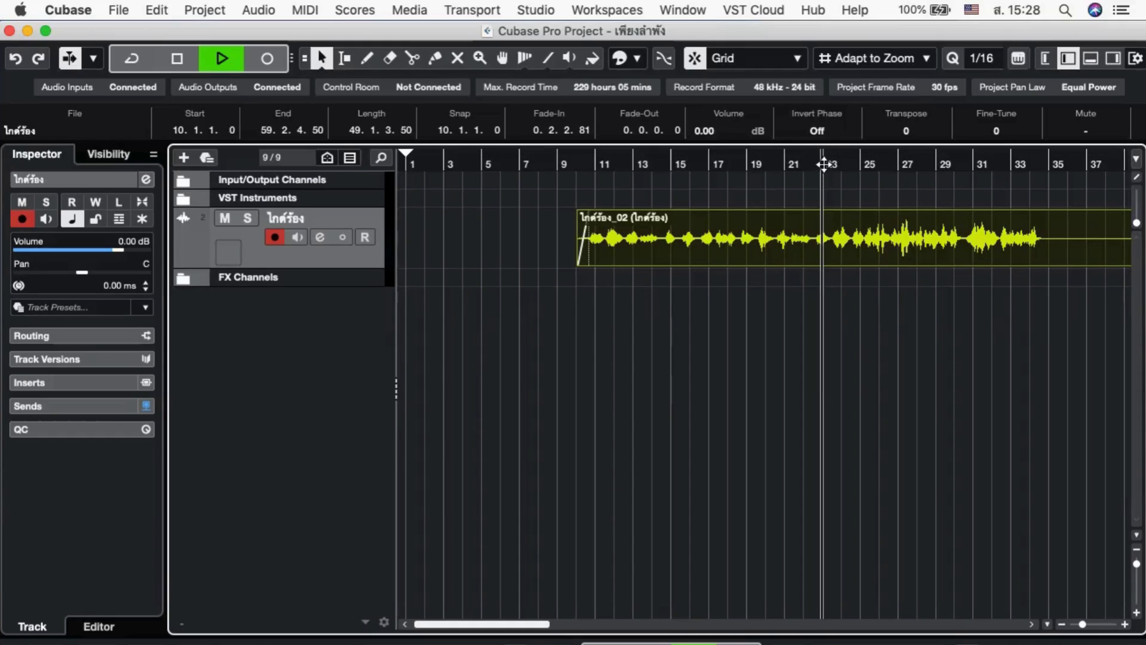
left_click(839, 161)
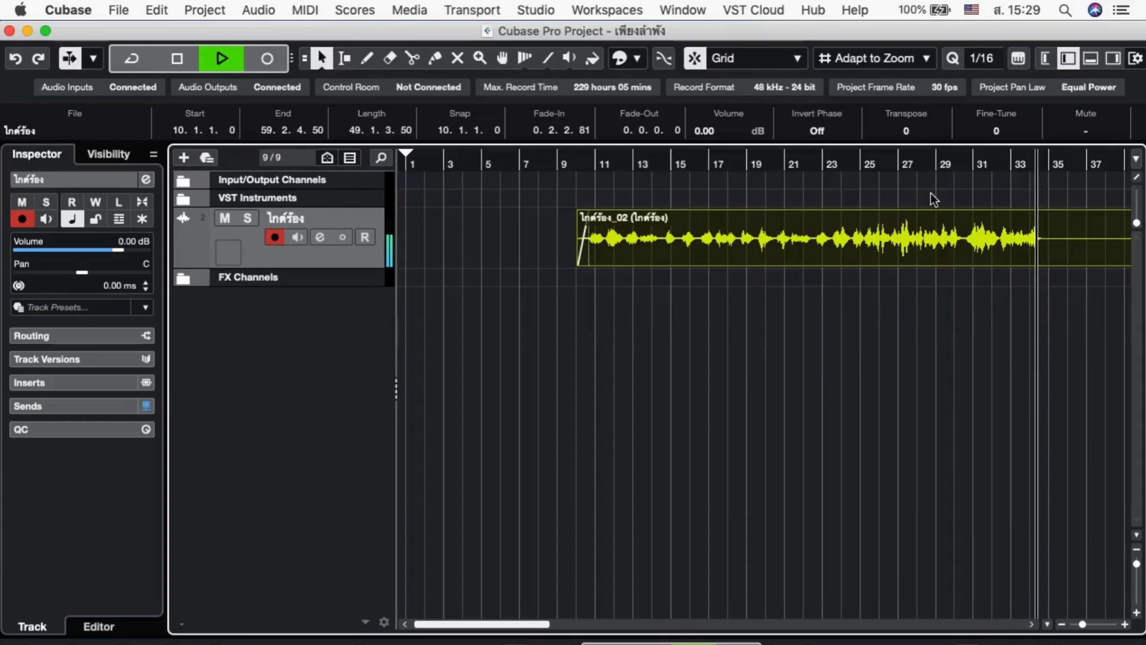
key("space")
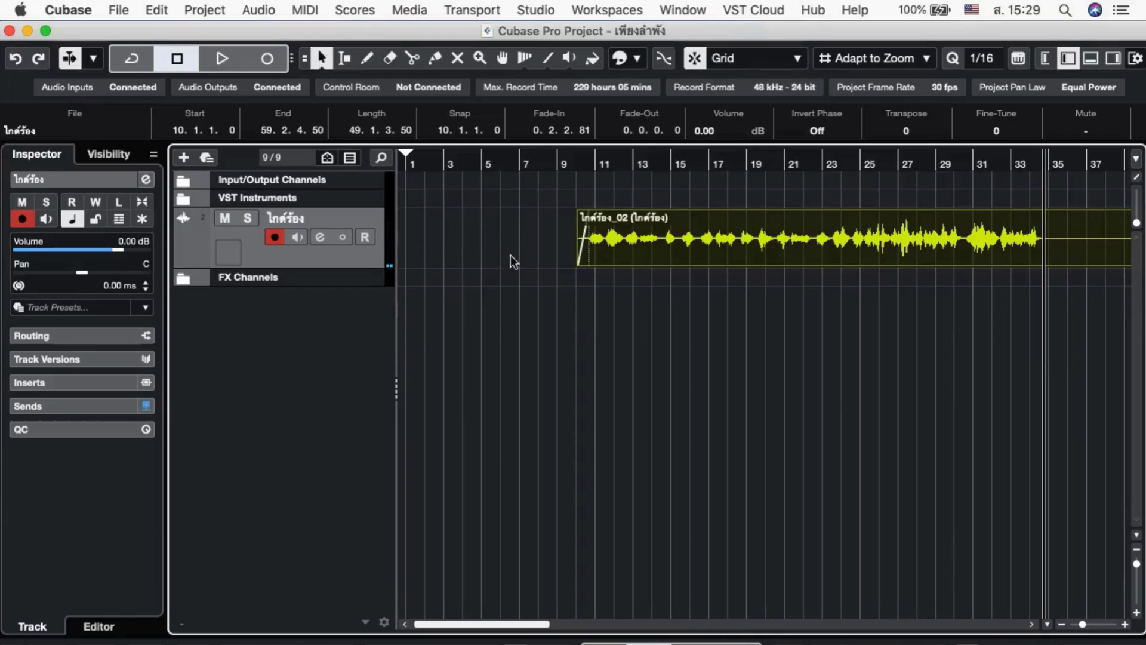
left_click_drag(447, 164, 382, 161)
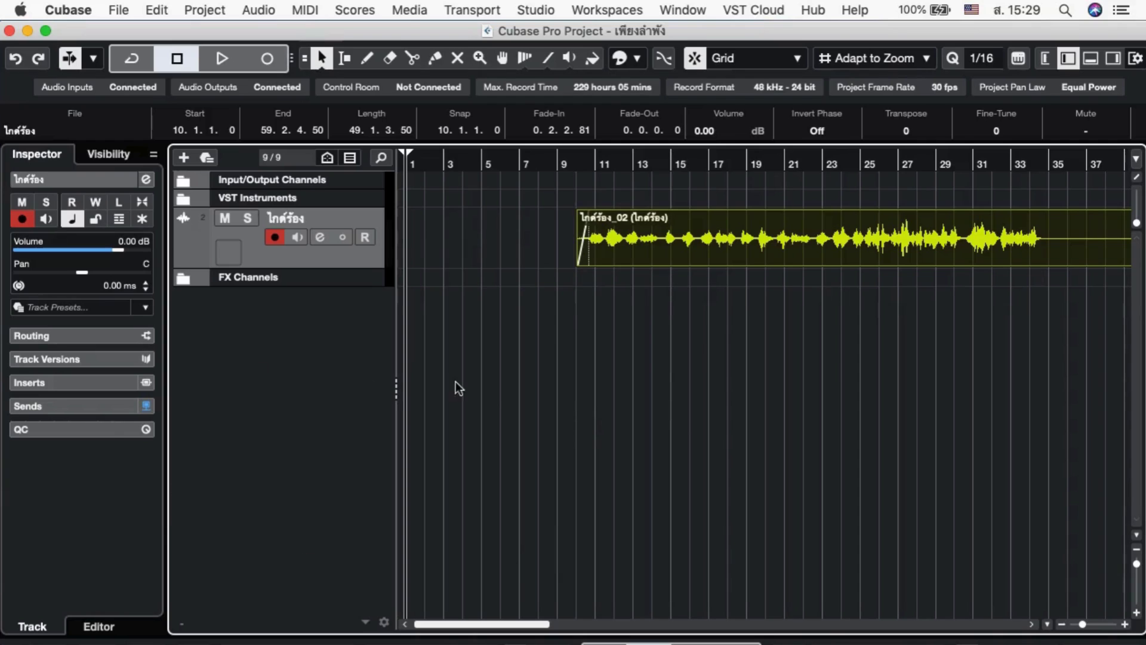
- Add one audio track with a Mono configuration, using the Analogue 1 (Mono) input and Stereo Out
left_click_drag(1084, 625, 1079, 627)
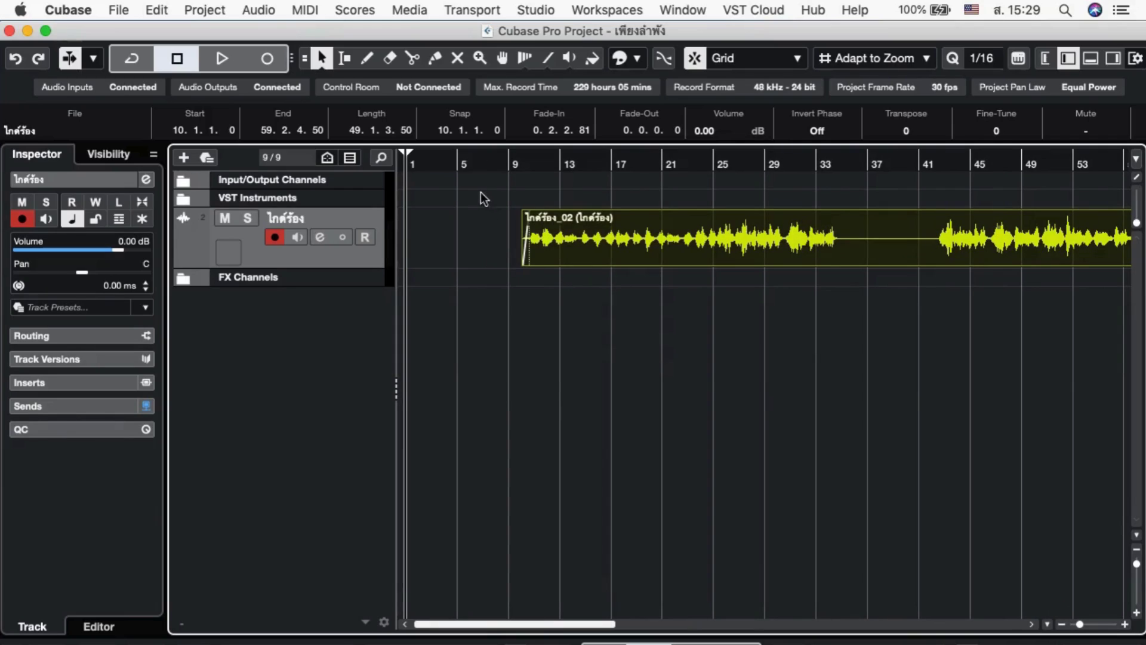
mouse_move(561, 240)
right_click(281, 358)
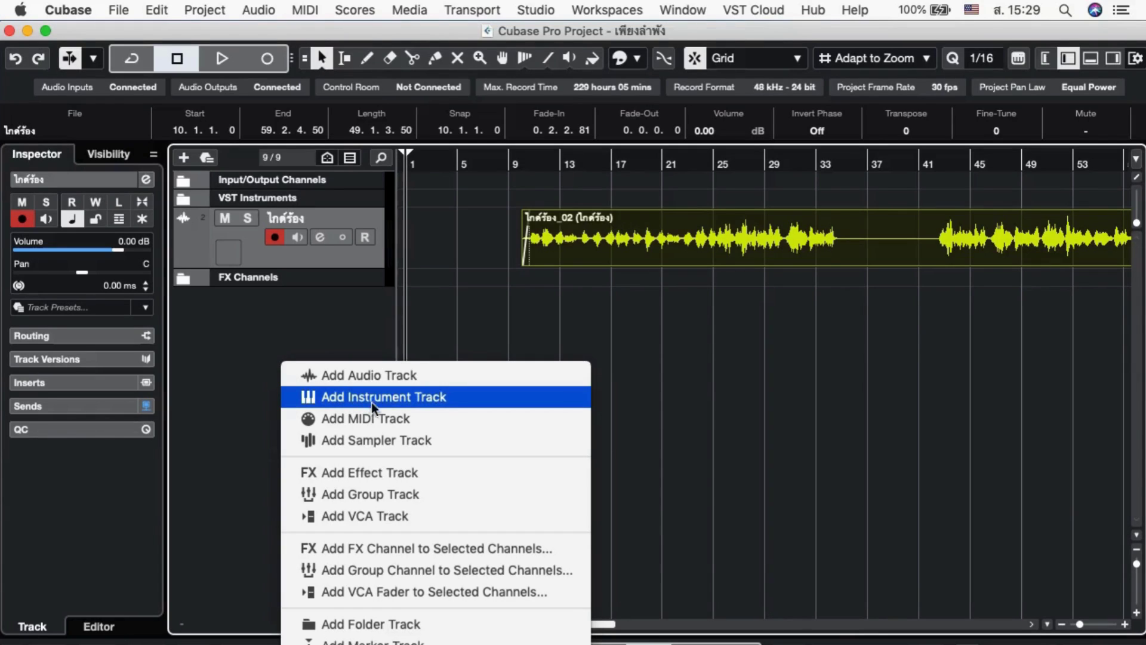
left_click(363, 374)
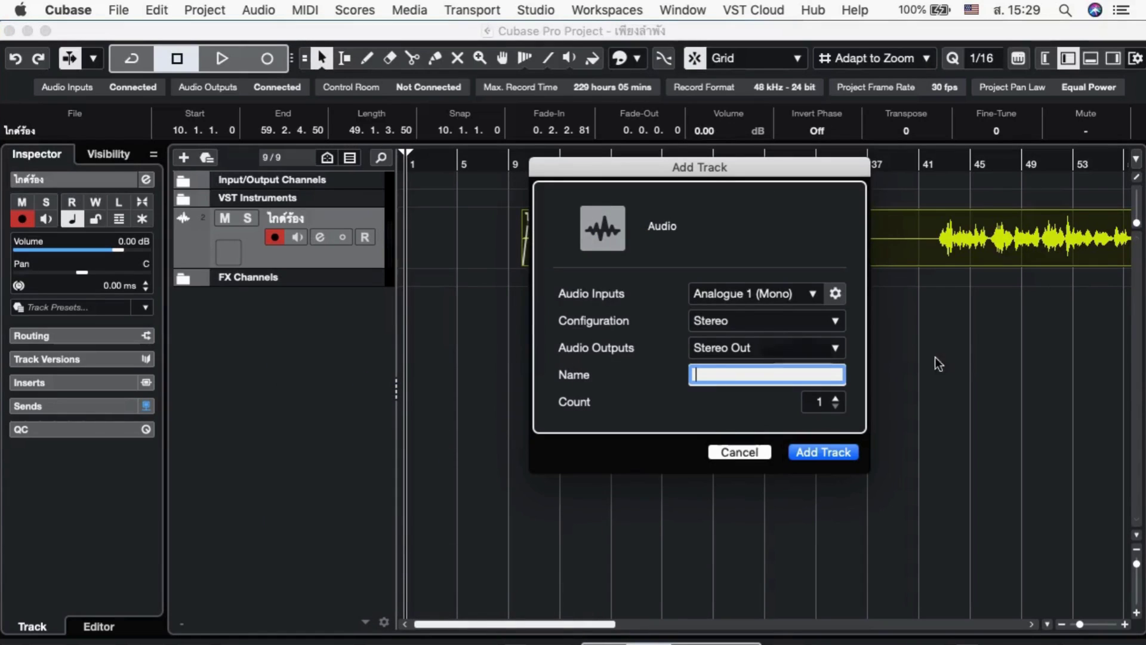
left_click(828, 323)
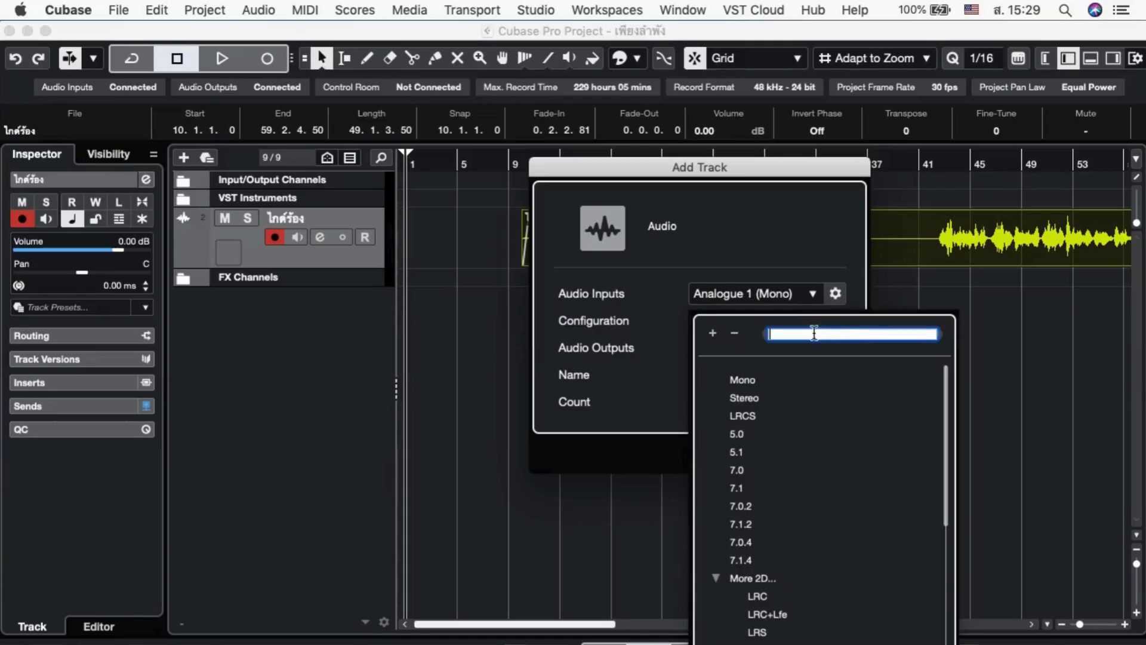
left_click(742, 380)
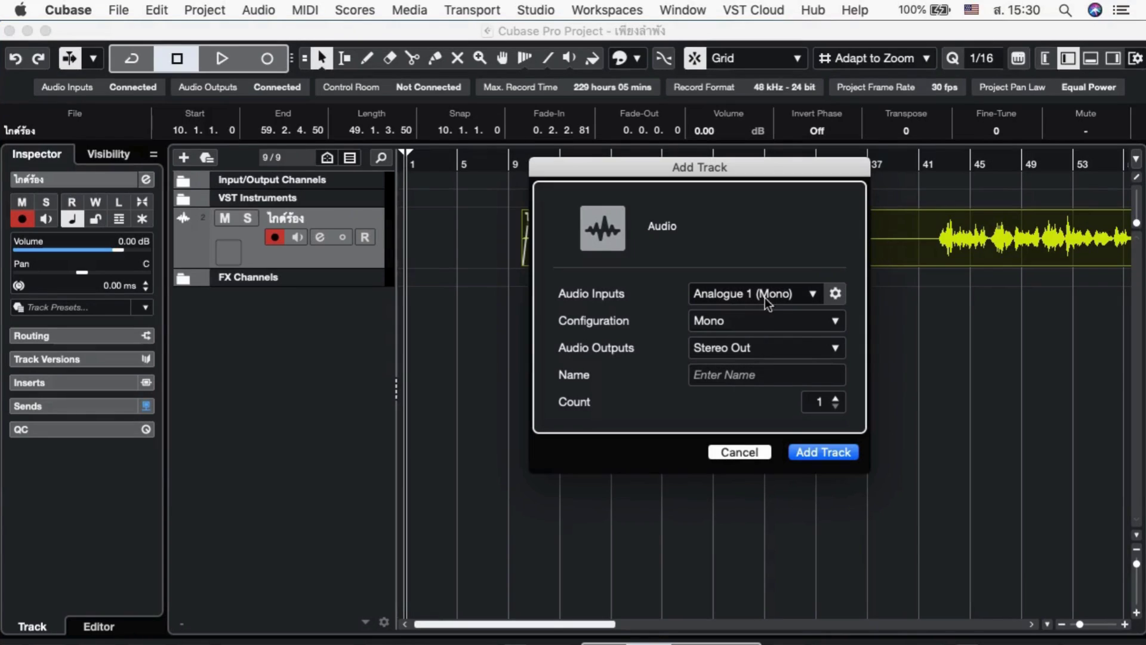
left_click(830, 453)
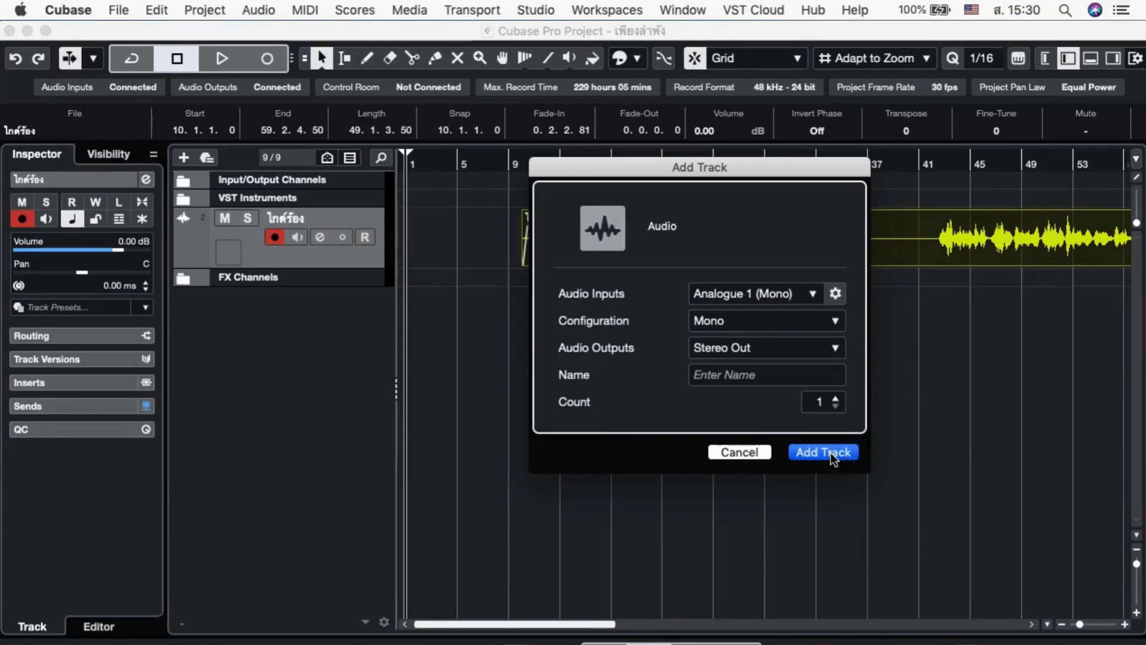
- Rename the new audio track as "gt ac1"
double_click(292, 281)
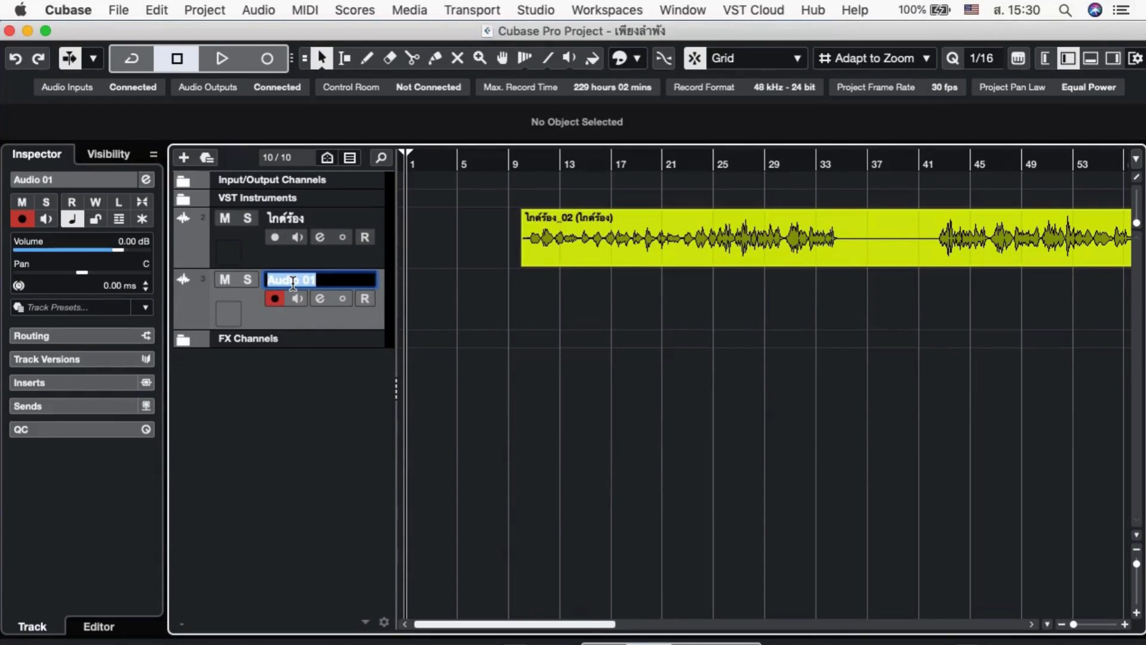
type("gt ac1")
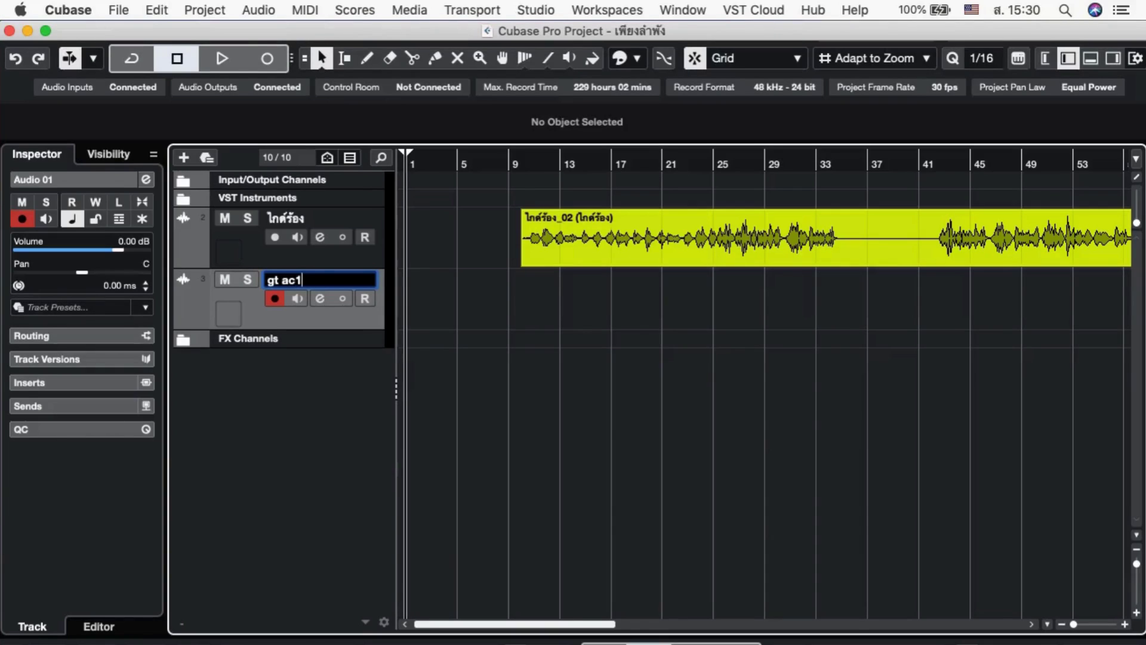
key("Return")
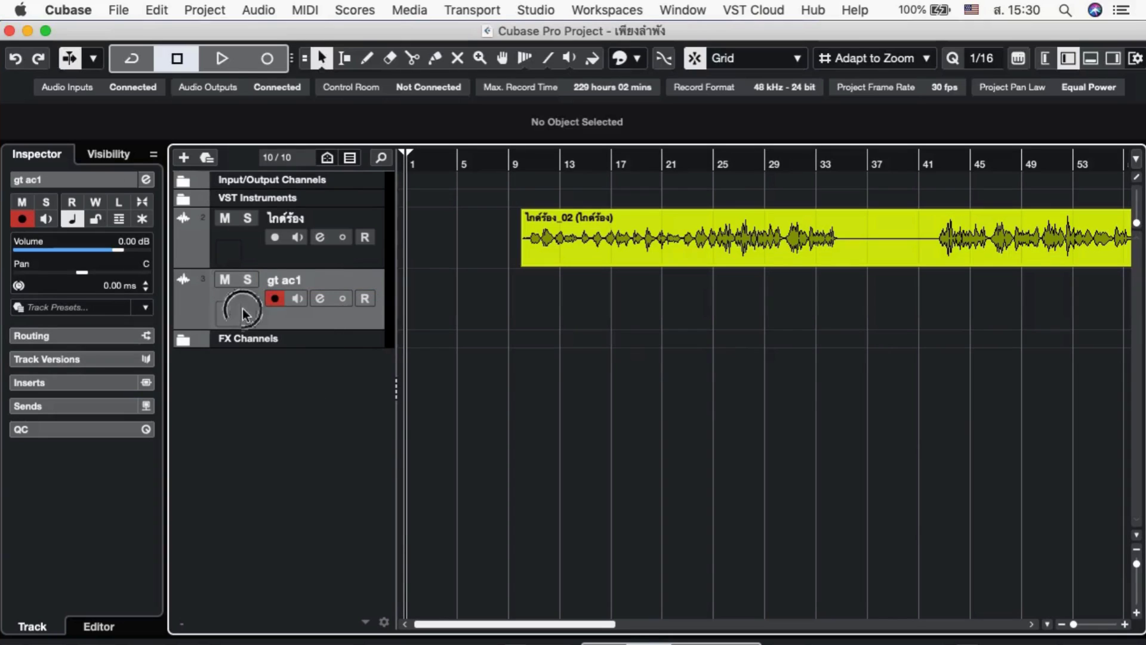
- Route the gt ac1 track's input to the Right channel of Stereo In
left_click(43, 336)
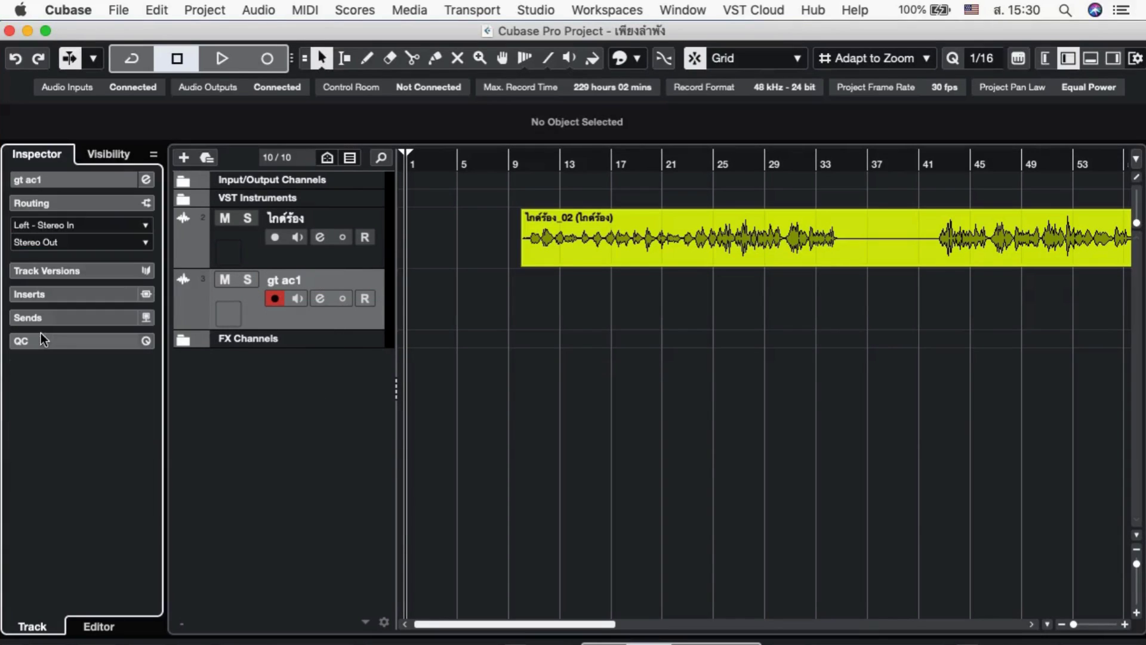
left_click(65, 227)
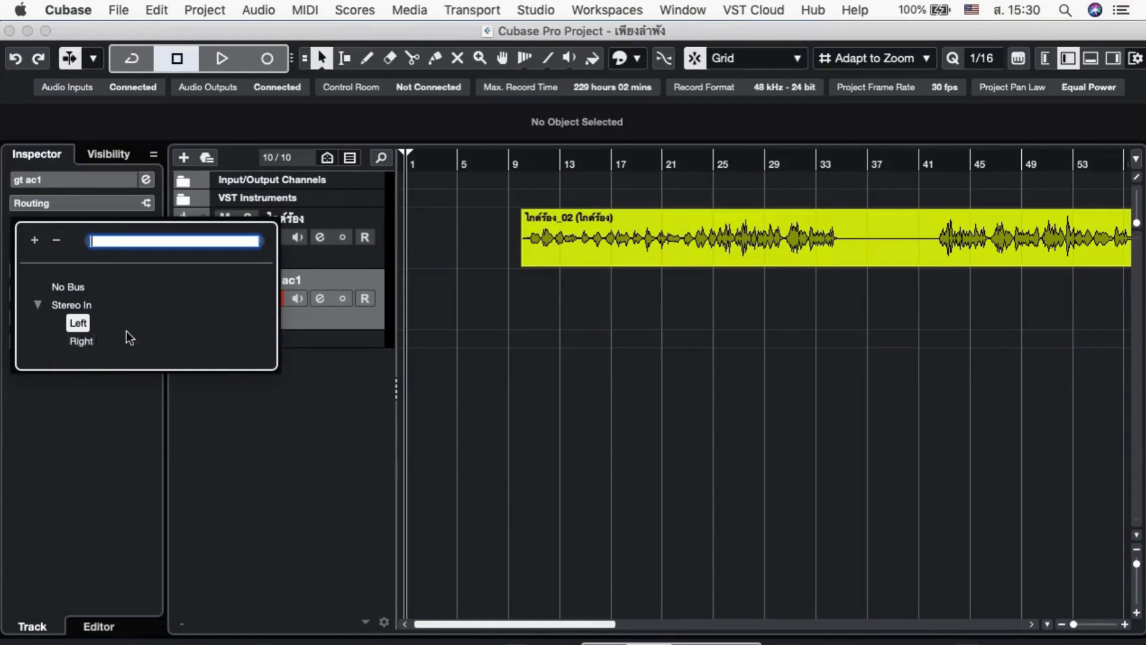
left_click(82, 342)
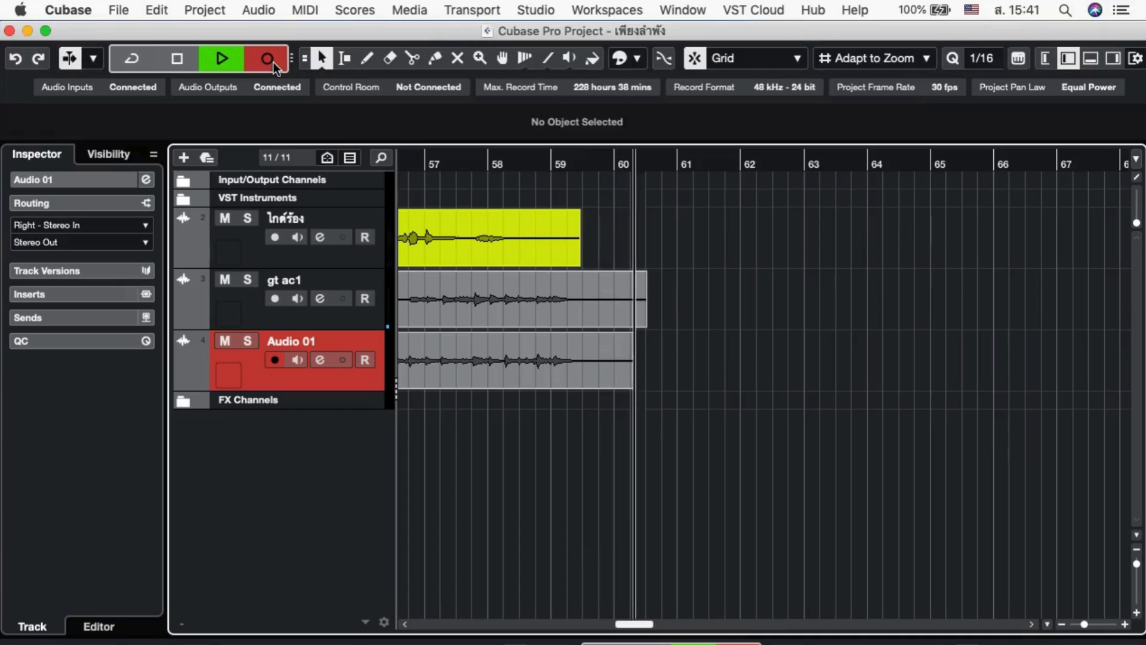
- Stop recording the take on the Audio 01 track and play all tracks back from bar 11
key("space")
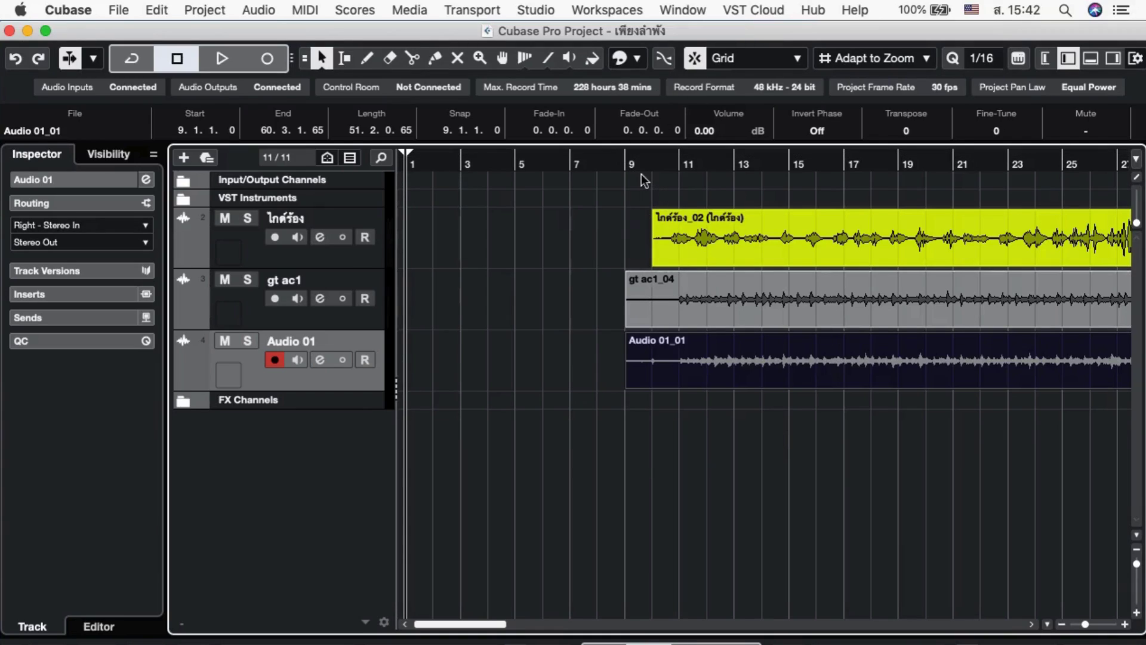
left_click(628, 167)
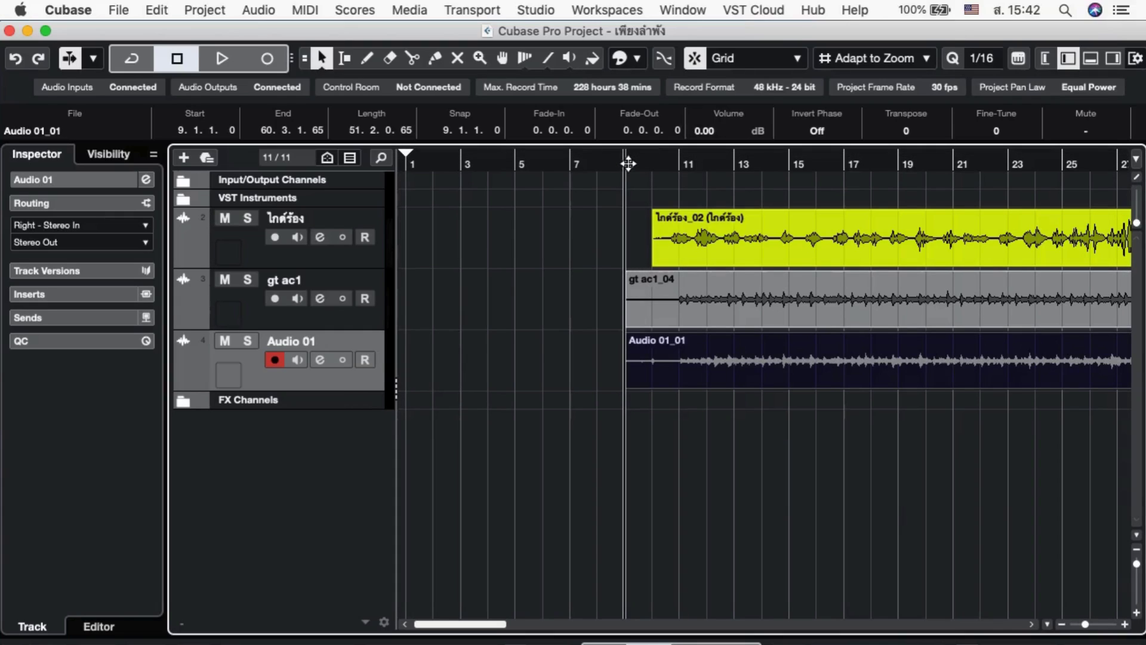
left_click(678, 167)
key("space")
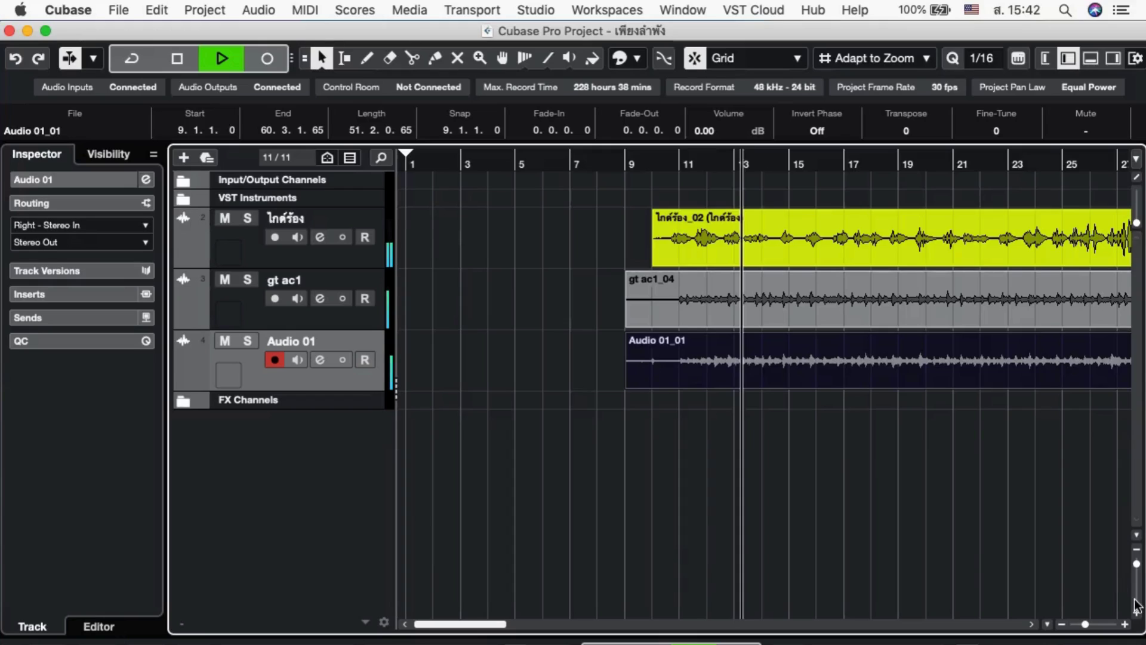
- Raise the volume of the Audio 01_01 event to 1.40 dB
left_click_drag(1085, 624, 1074, 624)
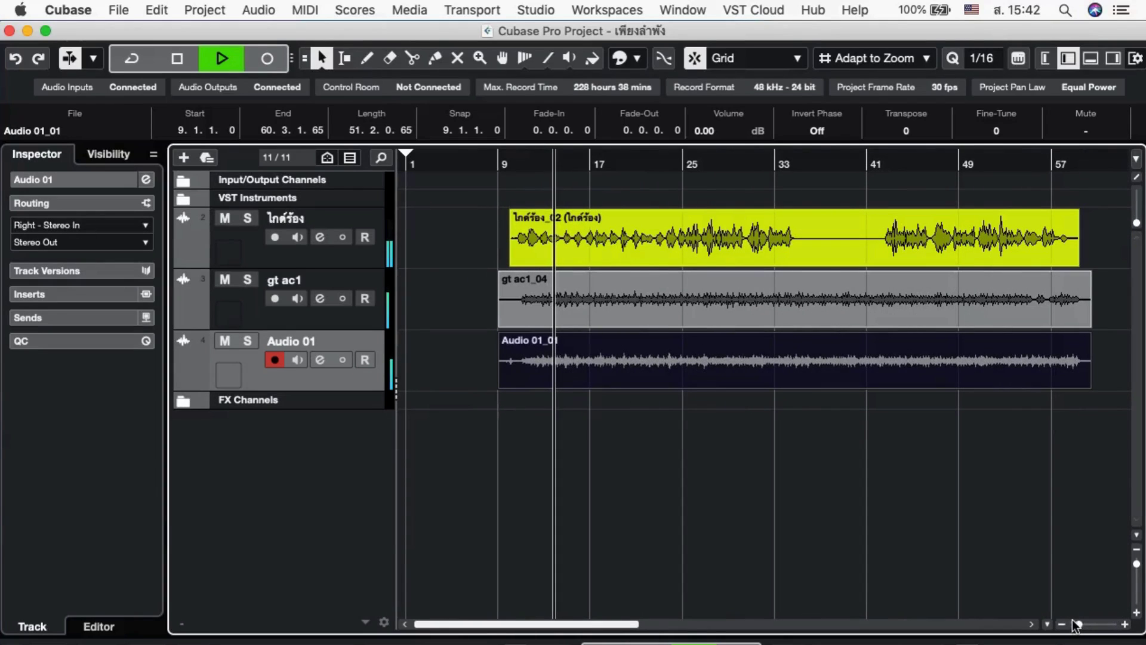
left_click_drag(795, 334, 797, 324)
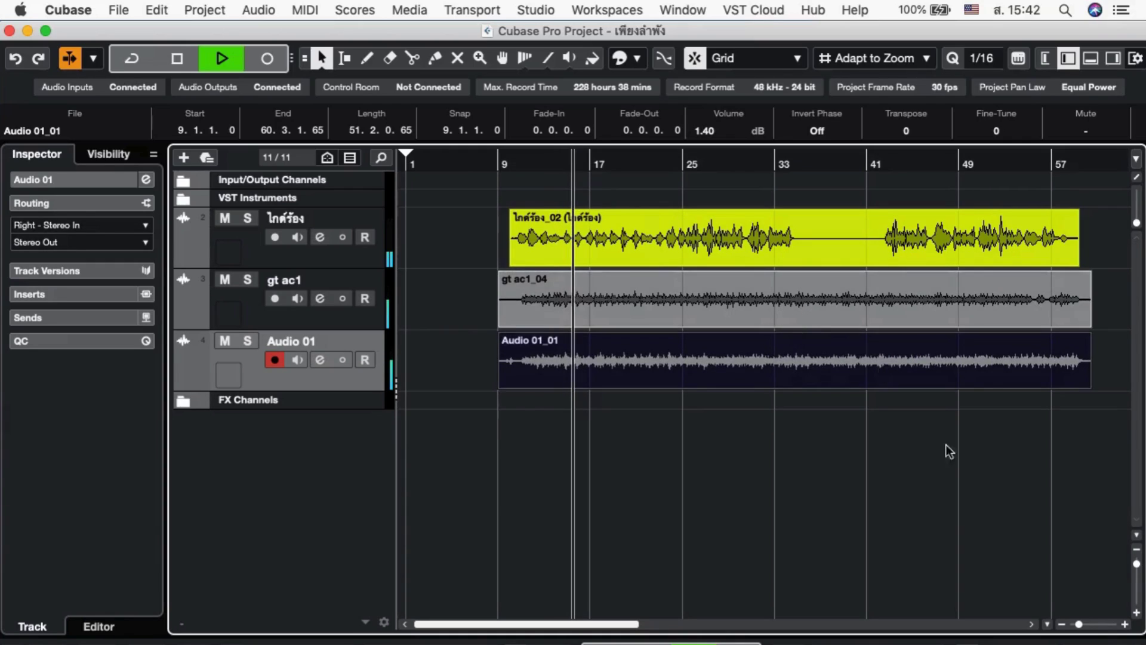
left_click_drag(1084, 623, 1076, 625)
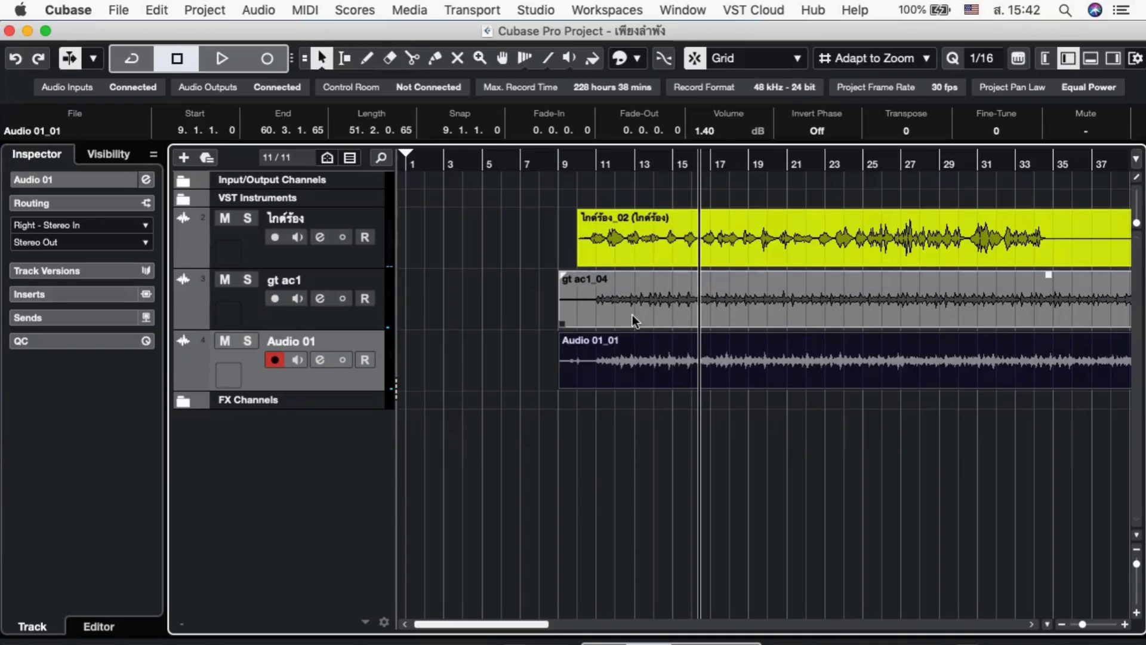
- Play the guide vocal with both recorded guitar takes from bar 11 and skip ahead to around bar 24
left_click(596, 158)
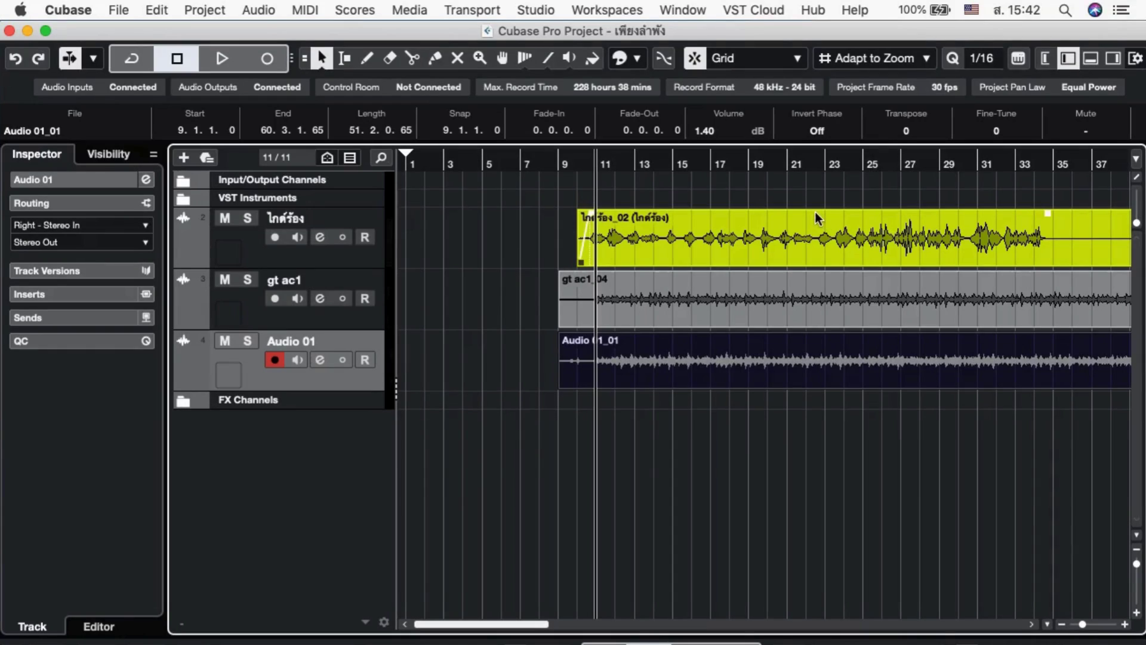
key("space")
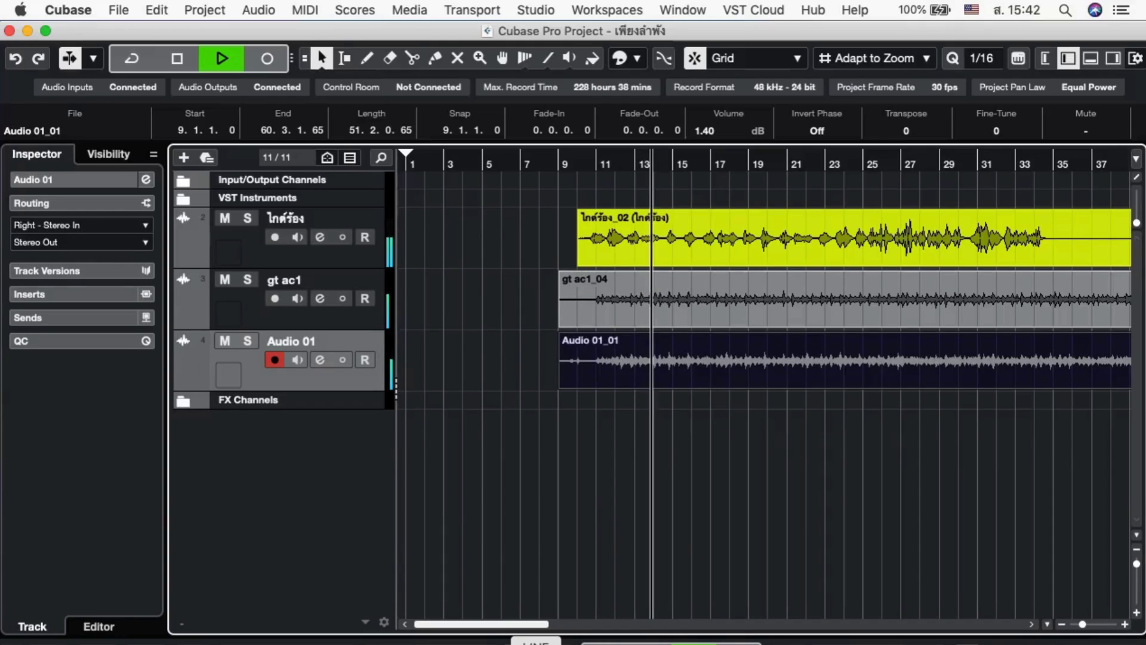
left_click(860, 160)
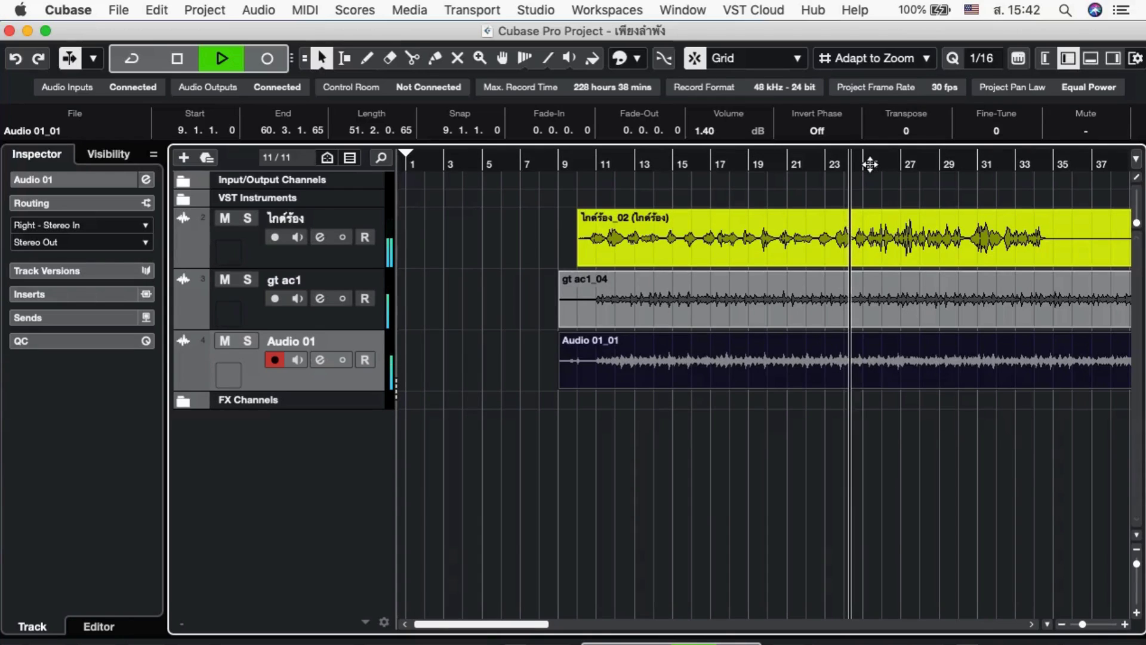